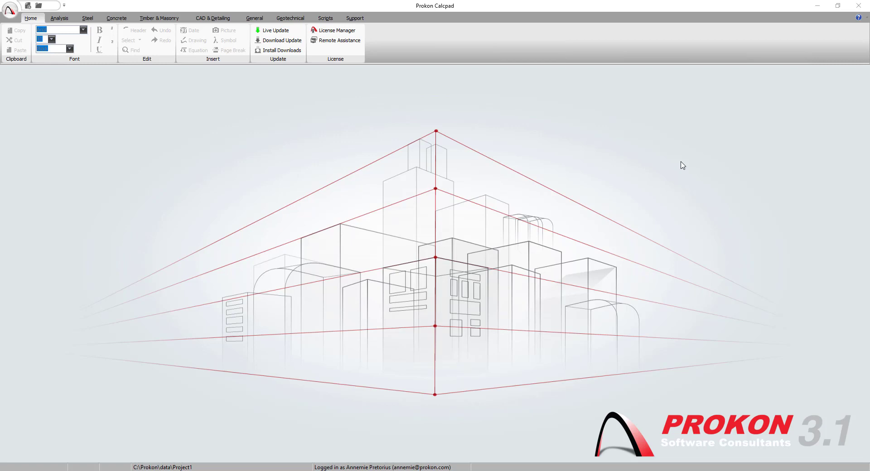
Launch the Sumo structural modeller from the Analysis modules in Prokon Calcpad.
left_click(64, 19)
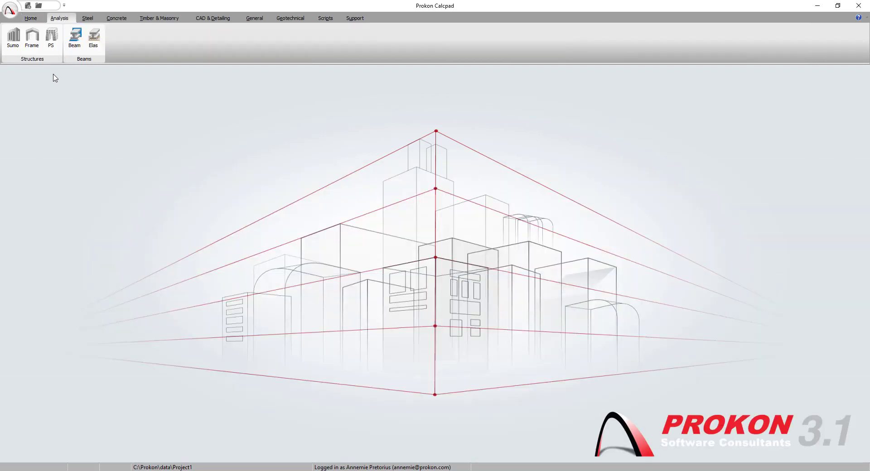
left_click(14, 35)
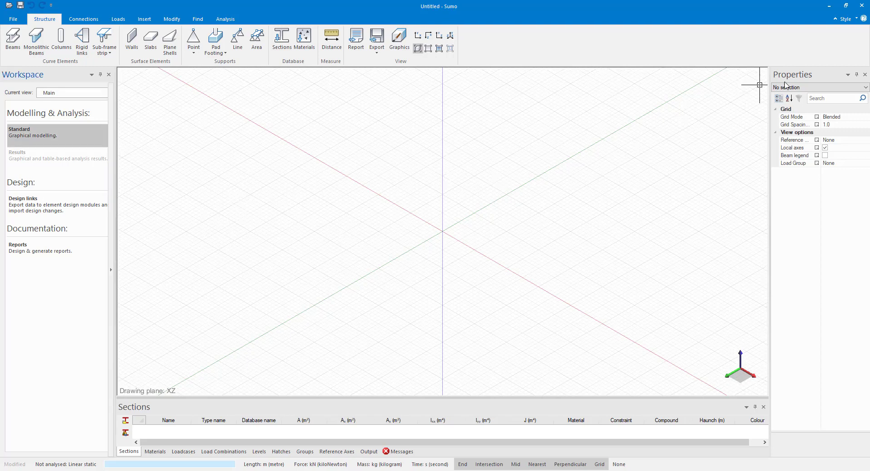
Make the Sections table taller, widen the Properties pane and dock the Workspace panel.
left_click_drag(325, 402, 326, 344)
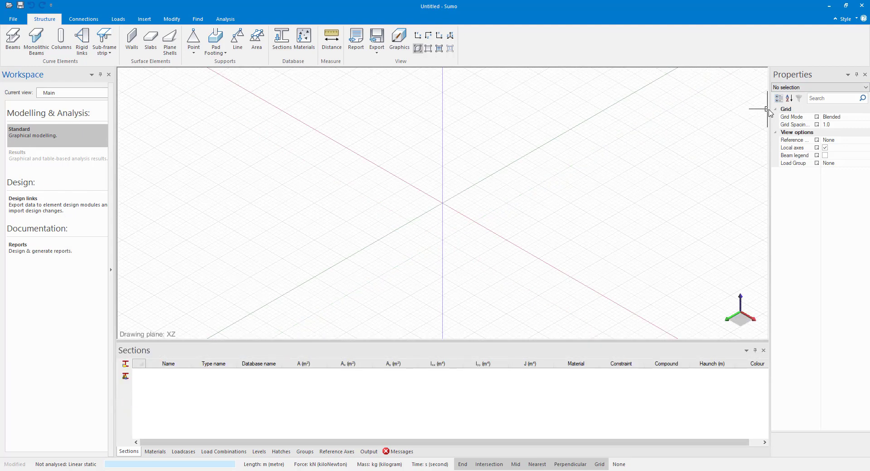
left_click_drag(770, 113, 713, 113)
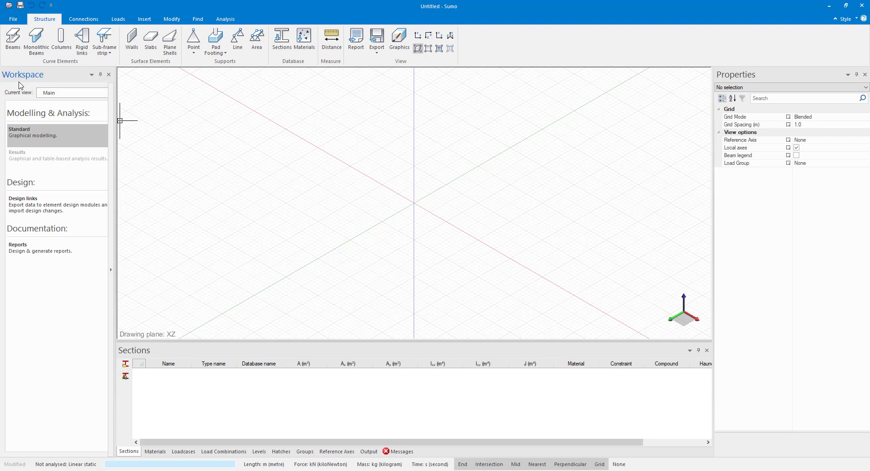
left_click_drag(10, 74, 19, 265)
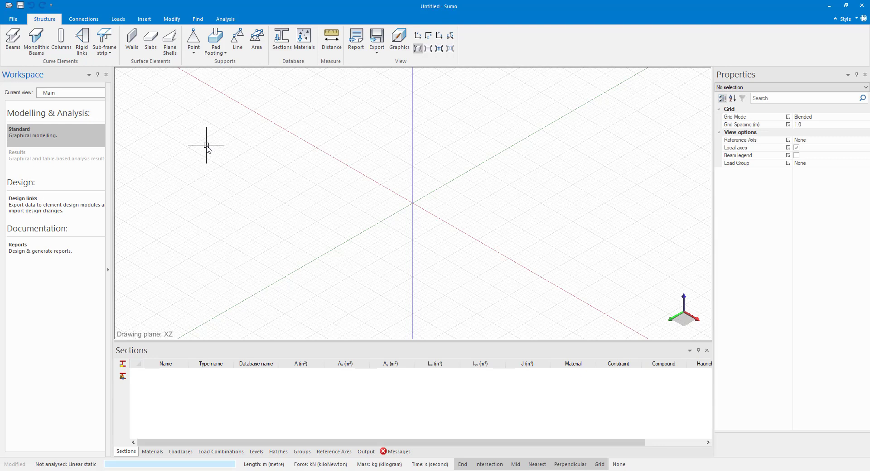
scroll(436, 236, "up", 1)
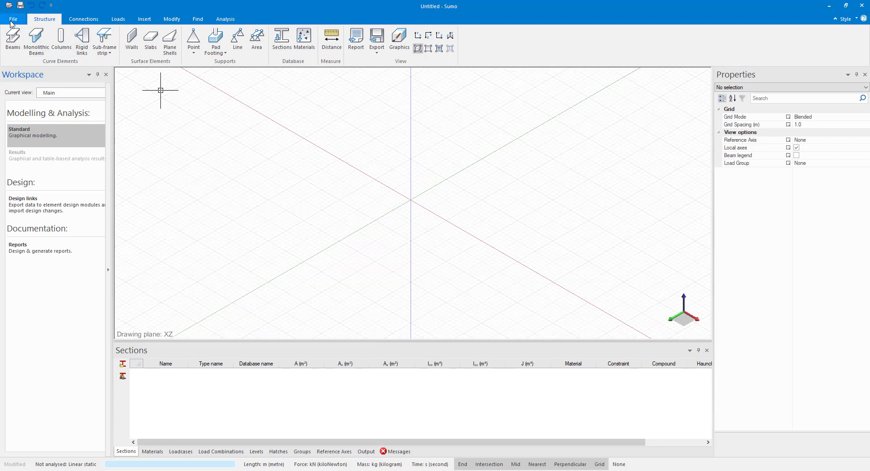
Show the File page with Empty model, Trussed frame and Portal frame templates and import options.
left_click(12, 20)
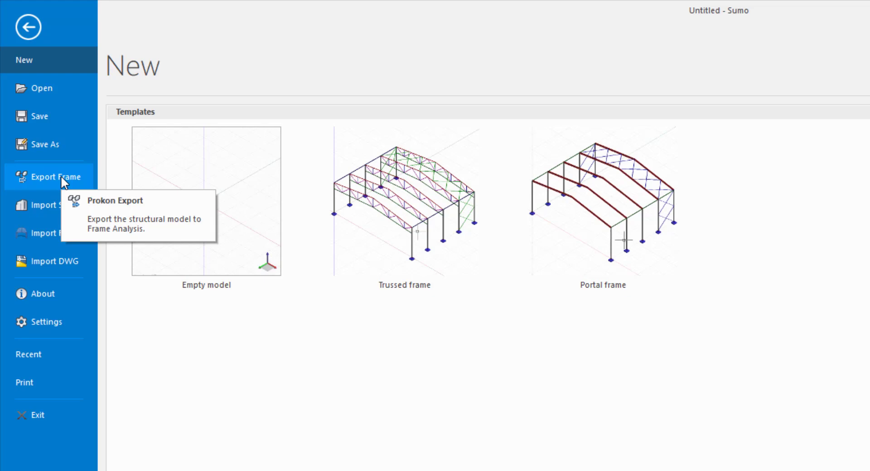
Choose 'Sumo Training - Structural Plan - Level 1.dwg' from the Demo folder for DWG import.
left_click(42, 258)
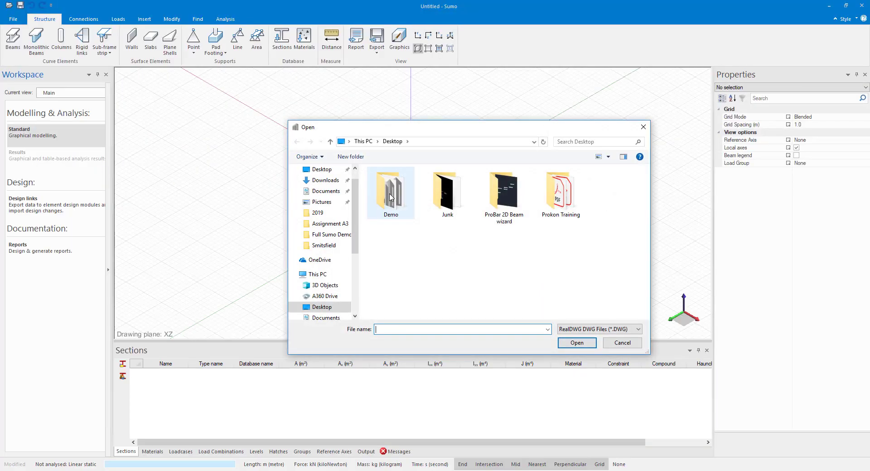
double_click(400, 201)
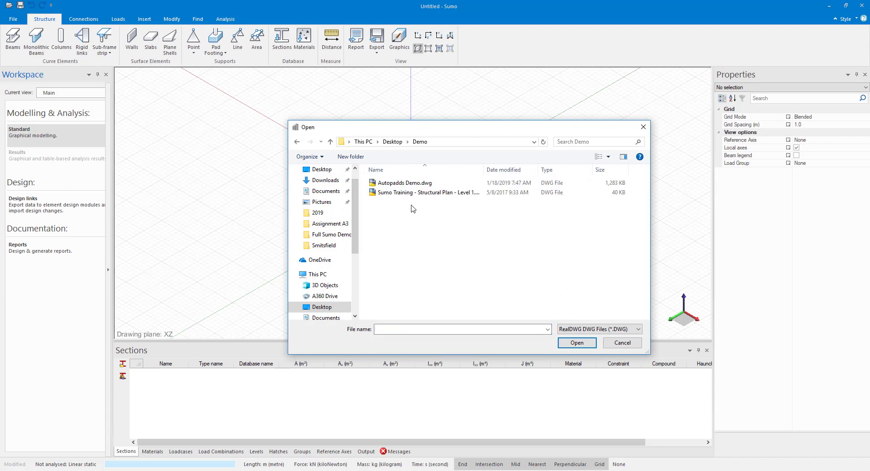
left_click(403, 194)
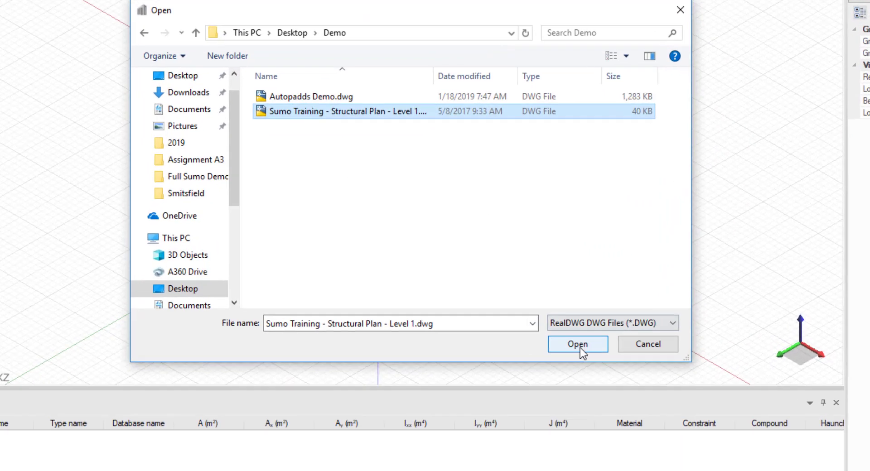
left_click(576, 343)
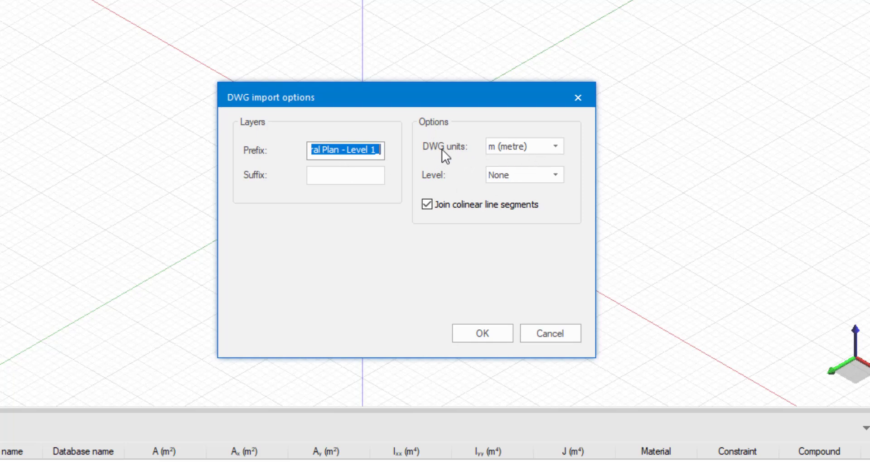
Set the DWG import units to mm and the target level to Level 0.
left_click(555, 146)
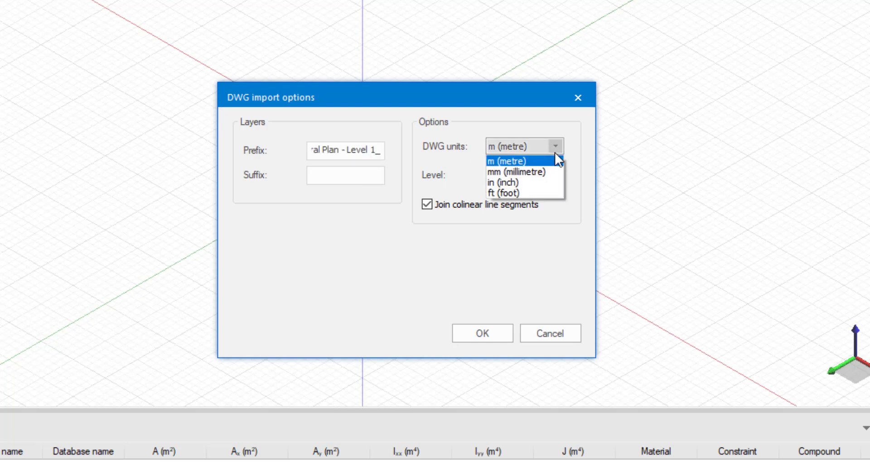
left_click(525, 172)
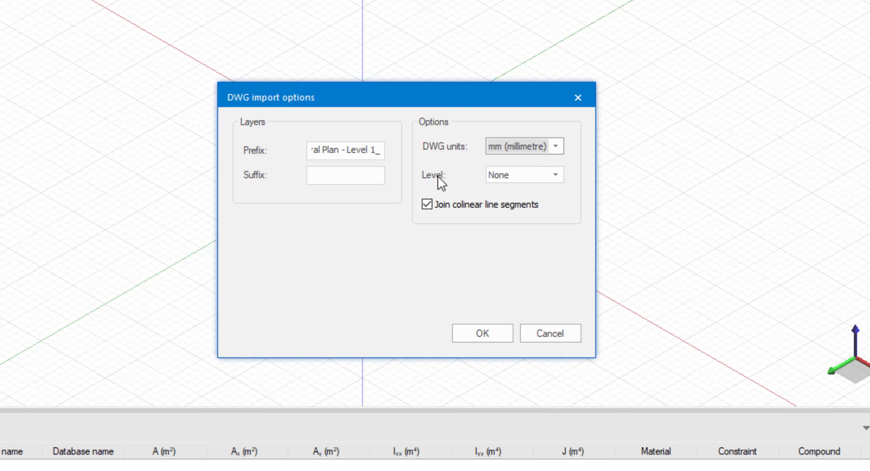
left_click(562, 176)
left_click(515, 185)
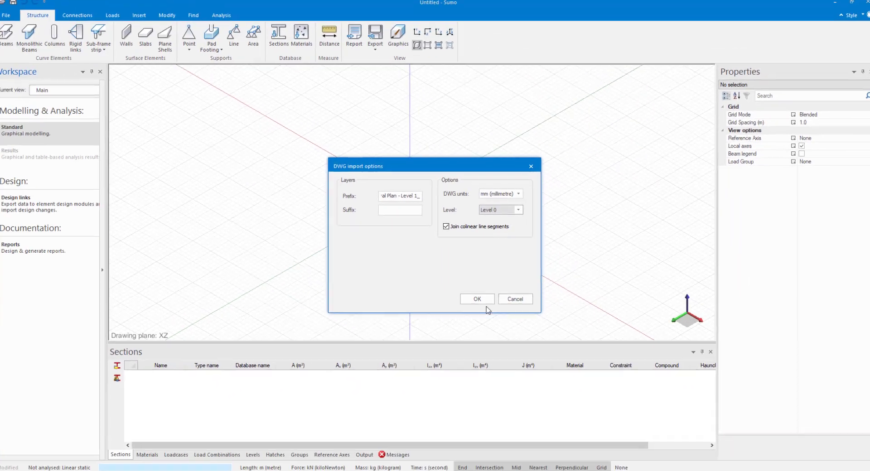
Finish the DWG import, switch to Top view and select grid lines to inspect their coordinates.
left_click(483, 334)
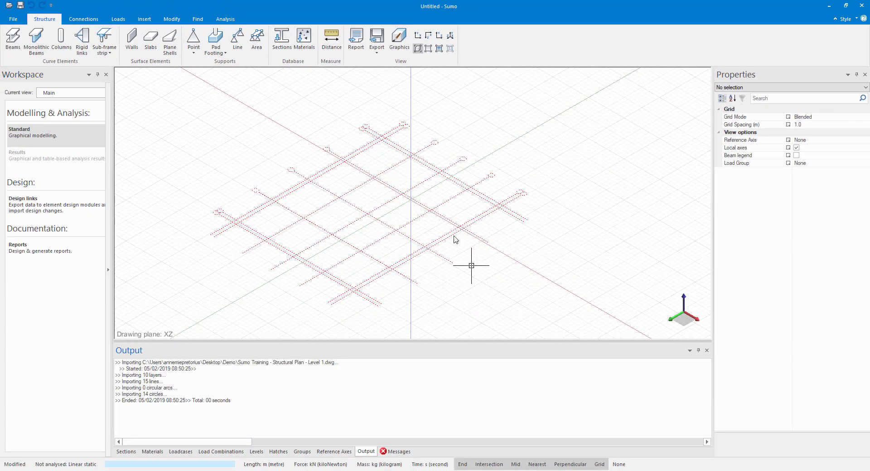
scroll(310, 216, "up", 1)
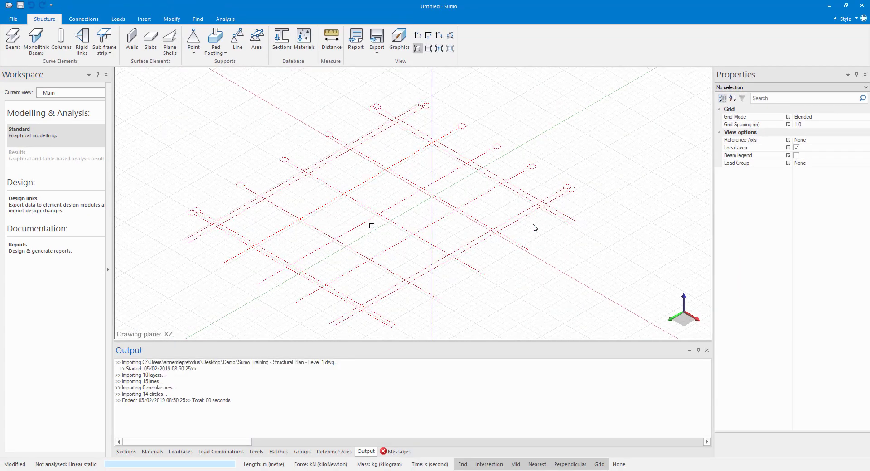
left_click(428, 36)
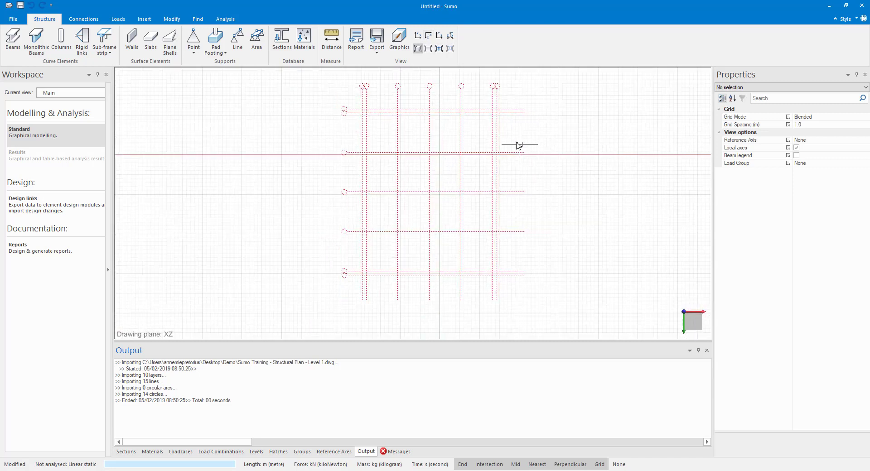
left_click(467, 109)
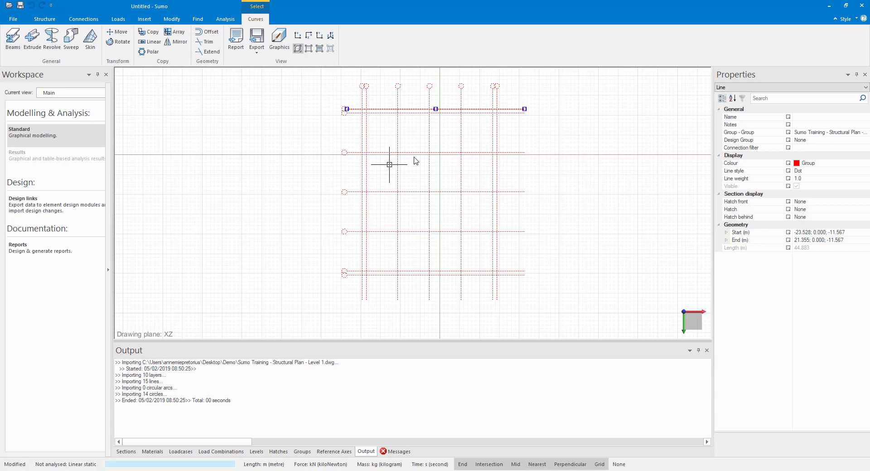
key("ctrl+a")
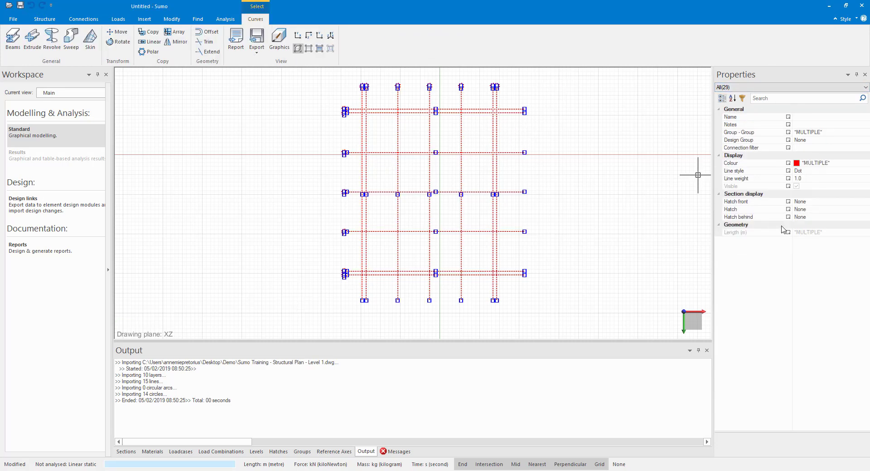
left_click(501, 109)
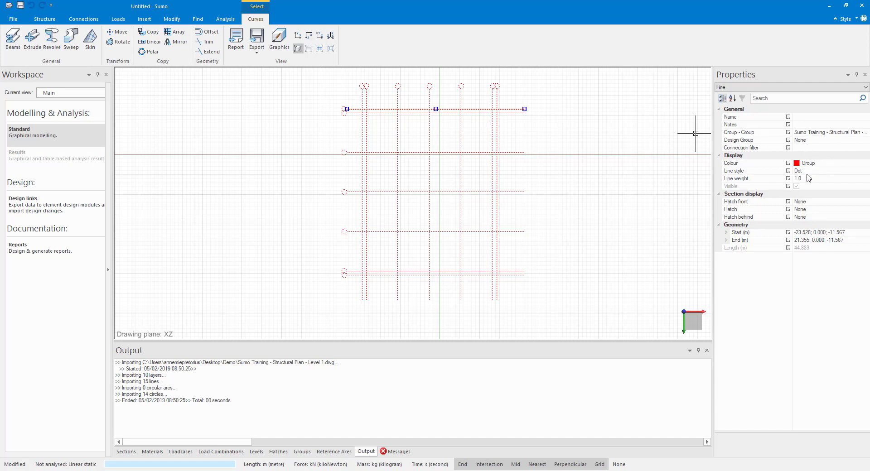
Delete the accidentally stretched right grid line and box-select the whole imported grid.
left_click(275, 275)
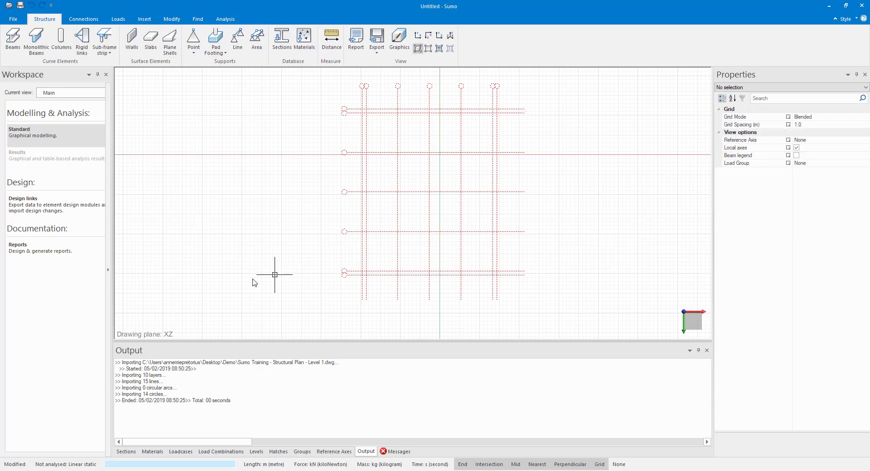
middle_click_drag(253, 282, 318, 227)
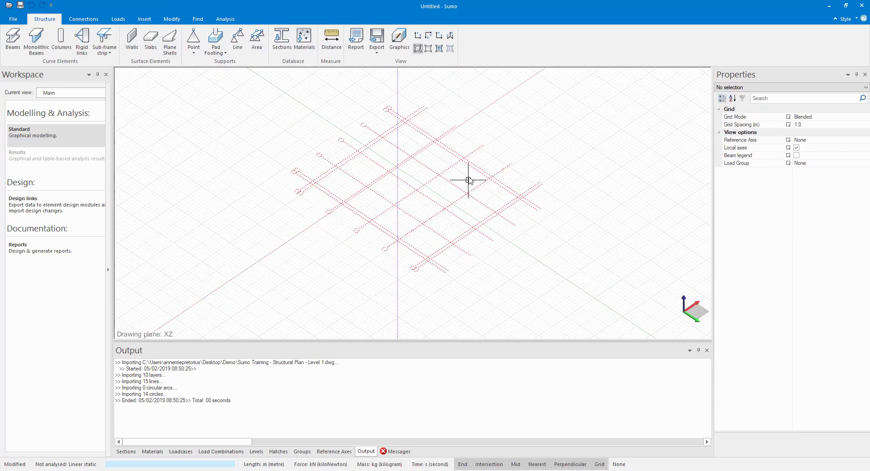
left_click(428, 35)
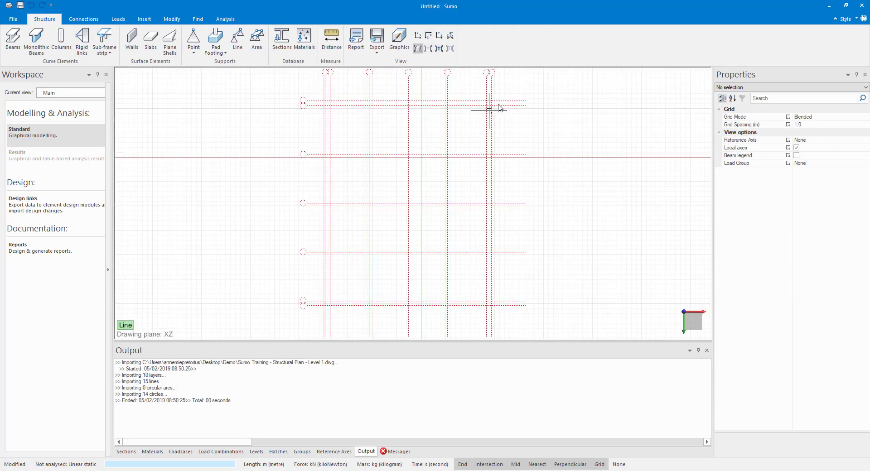
left_click(489, 84)
scroll(530, 266, "down", 1)
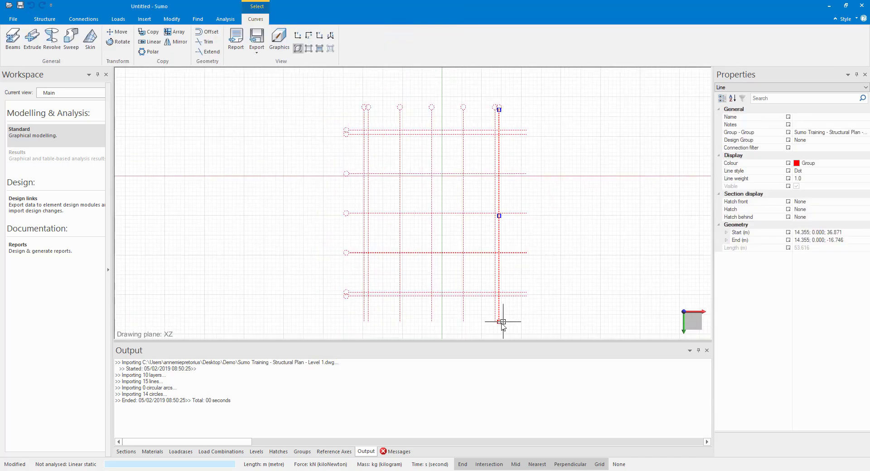
left_click_drag(501, 322, 635, 267)
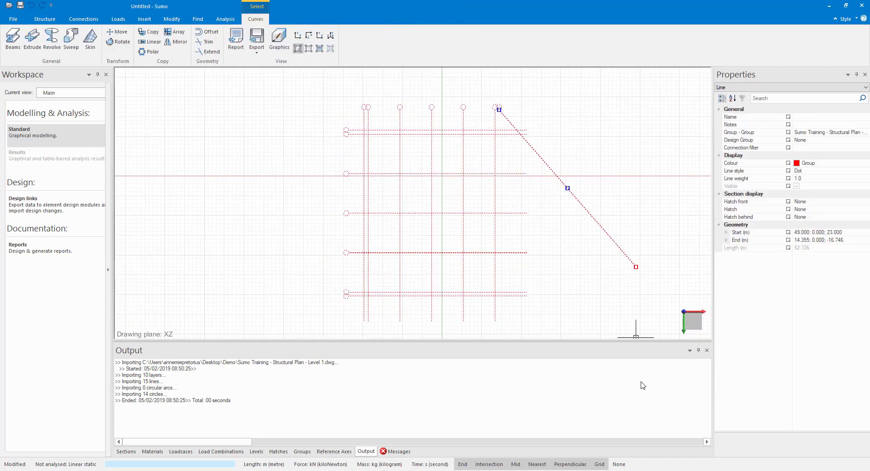
key("Delete")
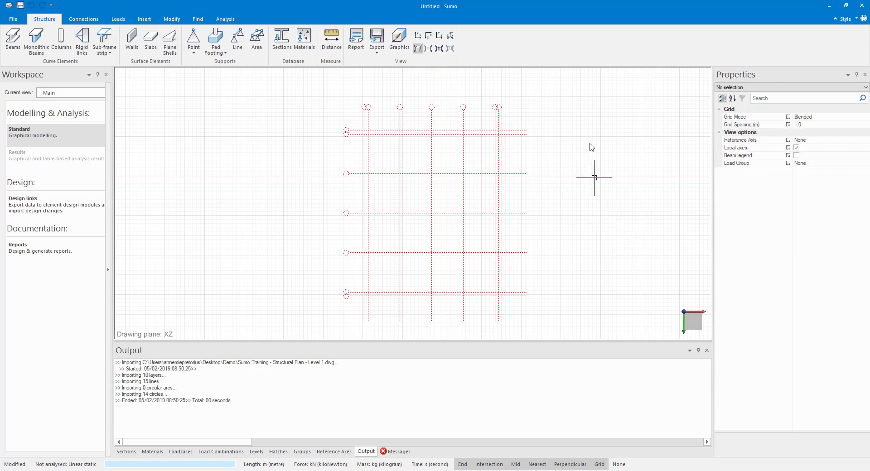
left_click_drag(589, 85, 320, 336)
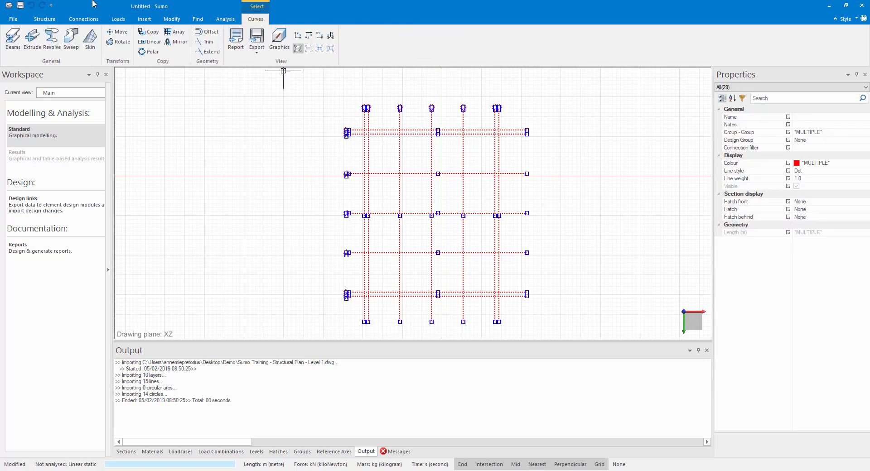
Move the grid from its corner base point to the origin 0; 0; 0.
left_click(118, 32)
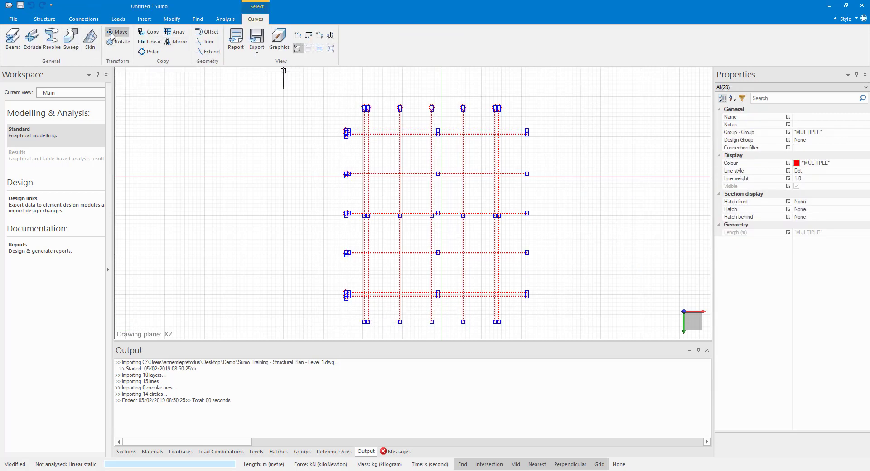
left_click(362, 130)
scroll(435, 185, "up", 4)
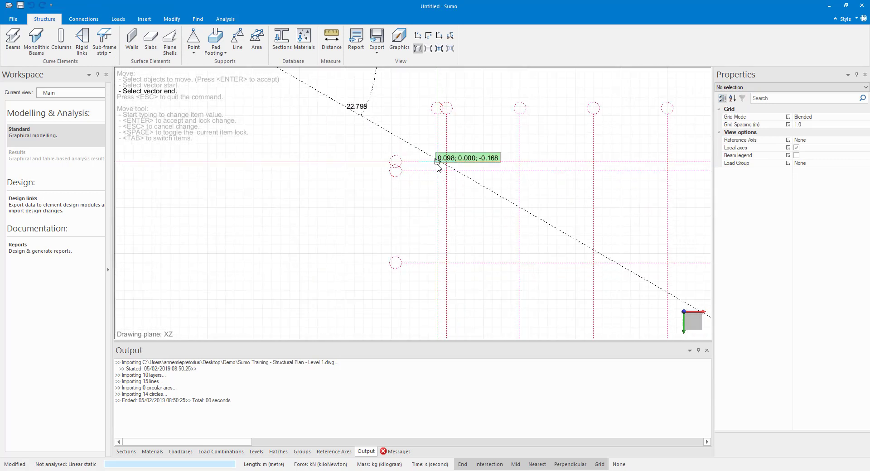
type("0")
left_click_drag(469, 157, 459, 159)
type("0")
key("Return")
Orbit the relocated grid into a 3-D view, pan it left and show the empty Sections table.
scroll(469, 236, "down", 3)
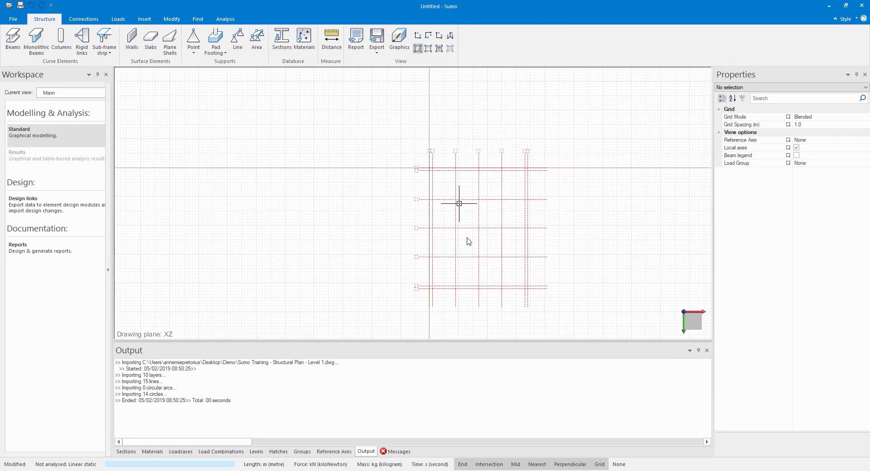
middle_click_drag(469, 242, 520, 131)
scroll(554, 210, "up", 3)
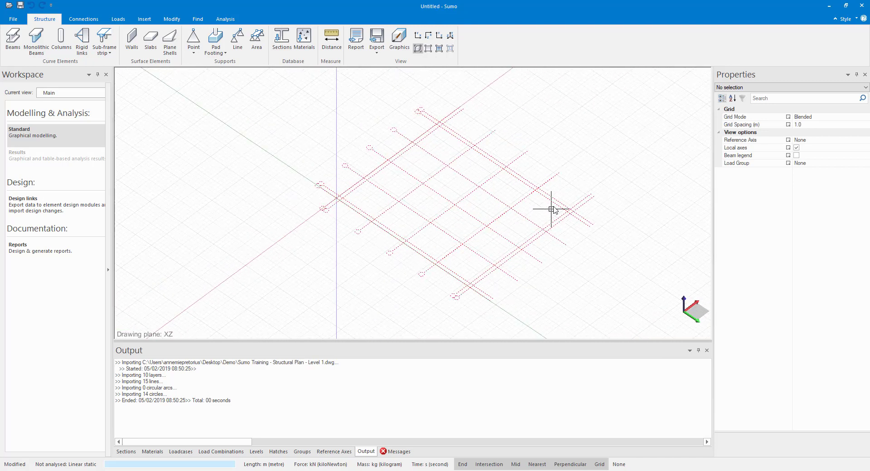
middle_click_drag(551, 209, 488, 209, "shift")
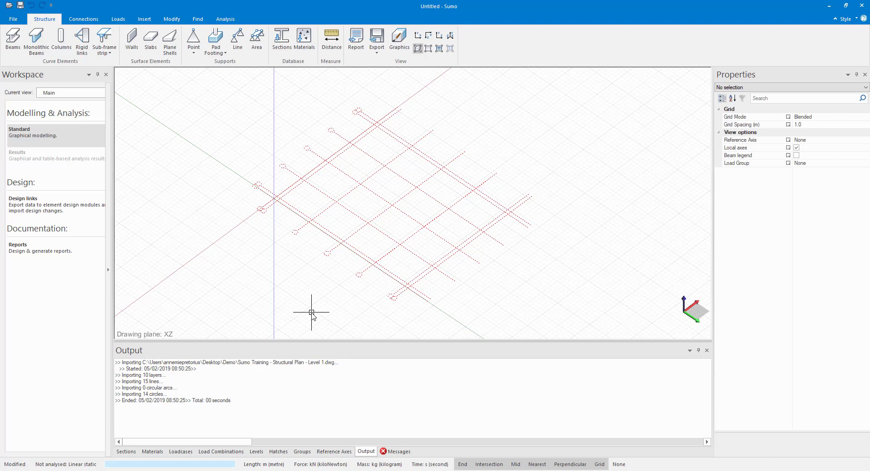
left_click(126, 452)
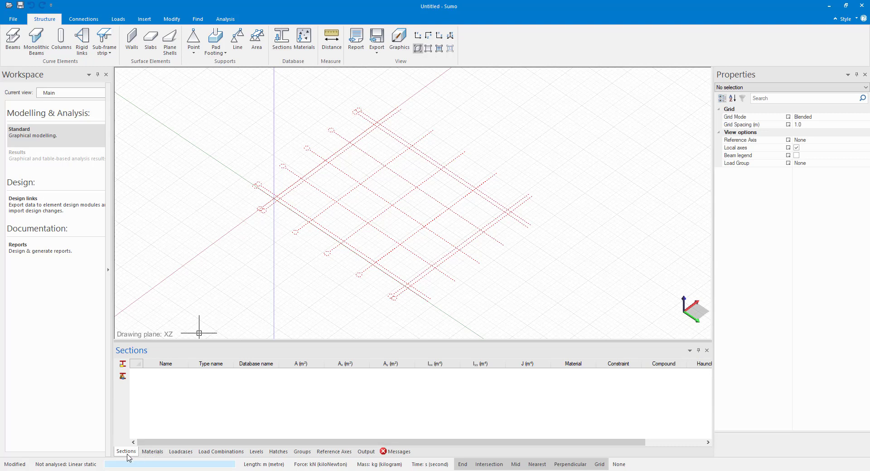
Add the 203x133x25 and 305x102x25 Steel I-shaped sections to the Import Sections list.
left_click(152, 452)
left_click(125, 451)
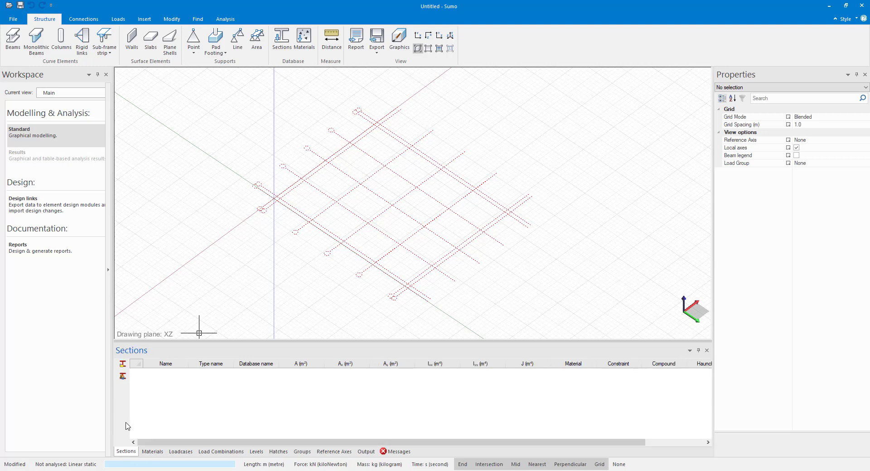
left_click(123, 364)
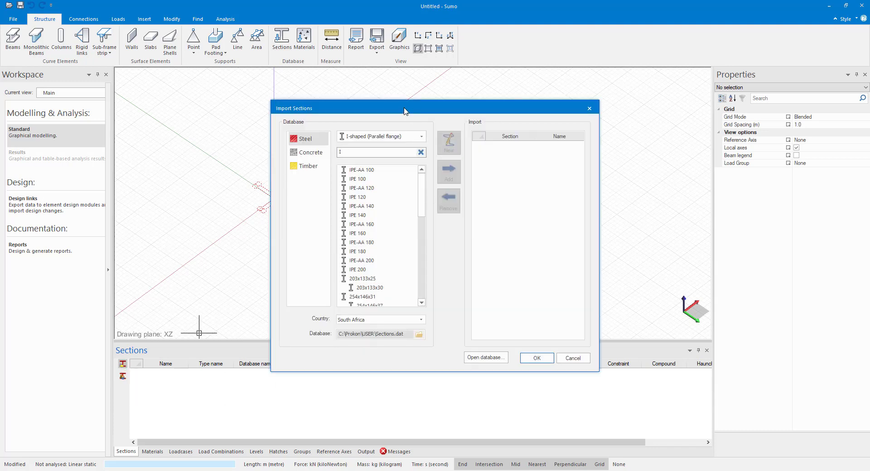
left_click_drag(404, 109, 388, 100)
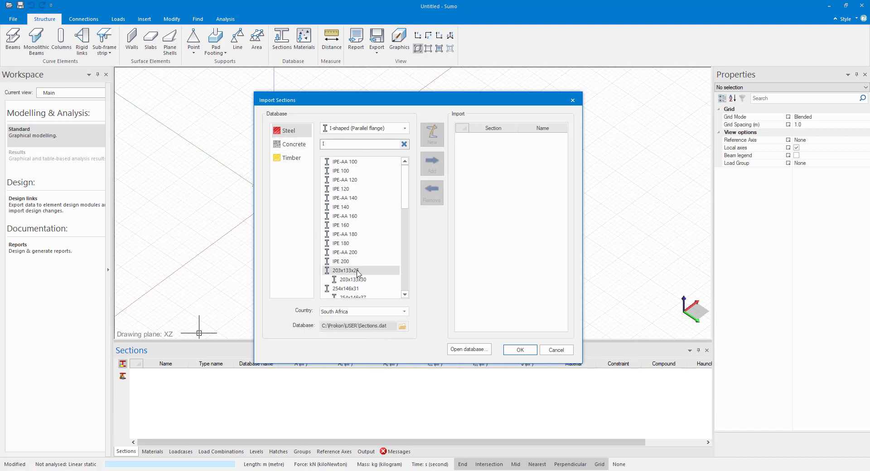
scroll(358, 274, "down", 1)
left_click(351, 245)
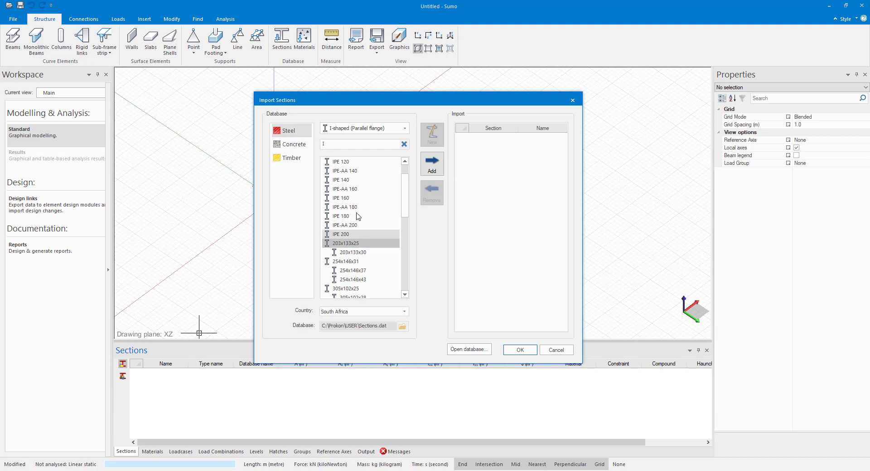
left_click(363, 290, "ctrl")
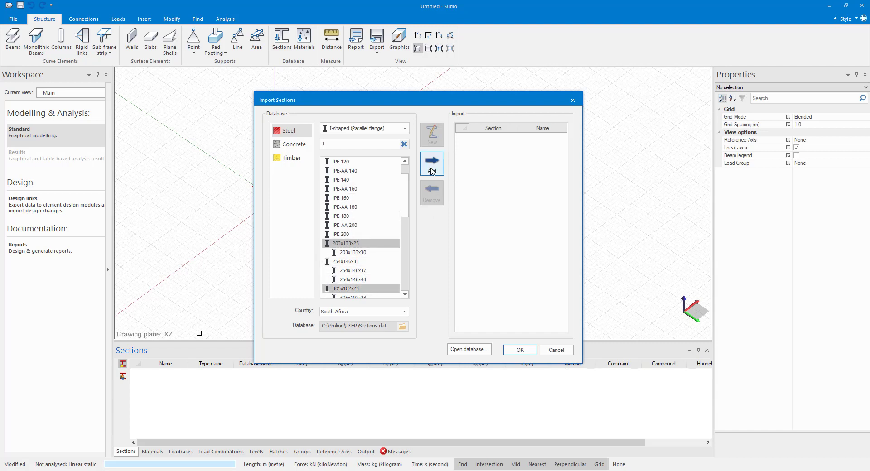
left_click(432, 171)
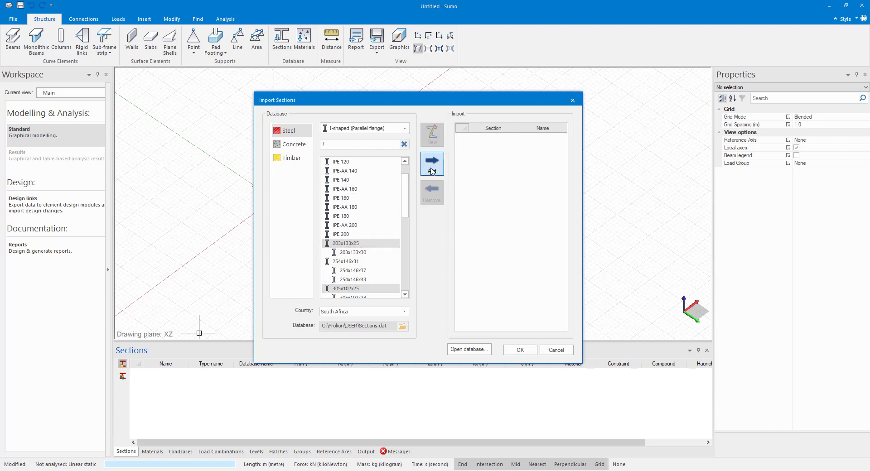
left_click(404, 130)
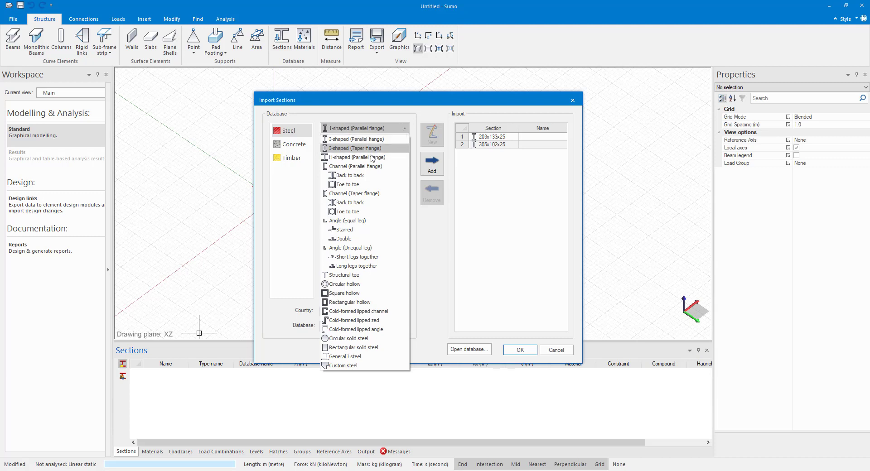
left_click(404, 129)
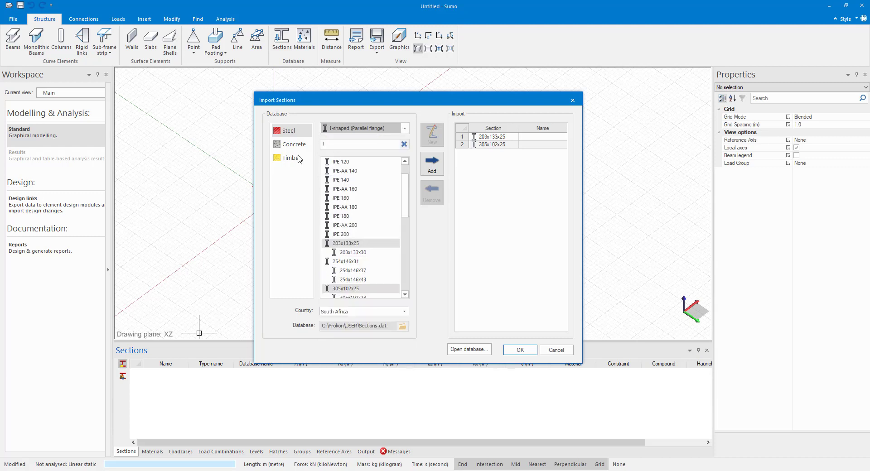
Add the 250x250 rectangular solid concrete section and import all three sections into the model.
left_click(293, 145)
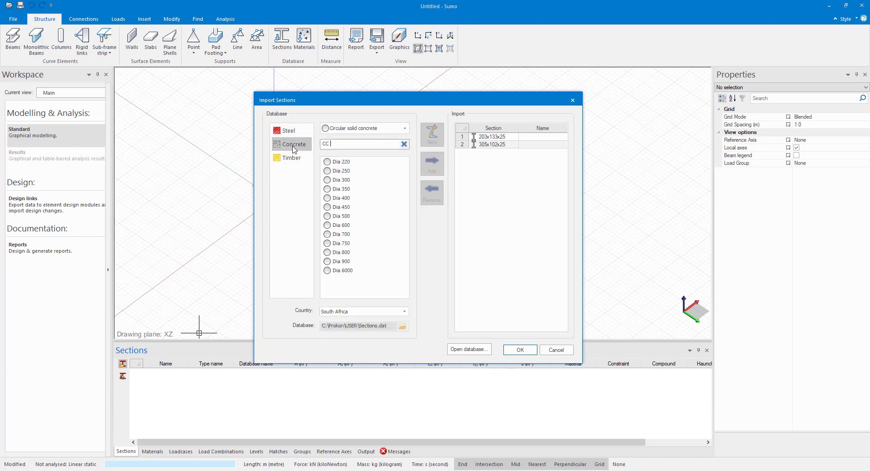
left_click(353, 129)
left_click(351, 149)
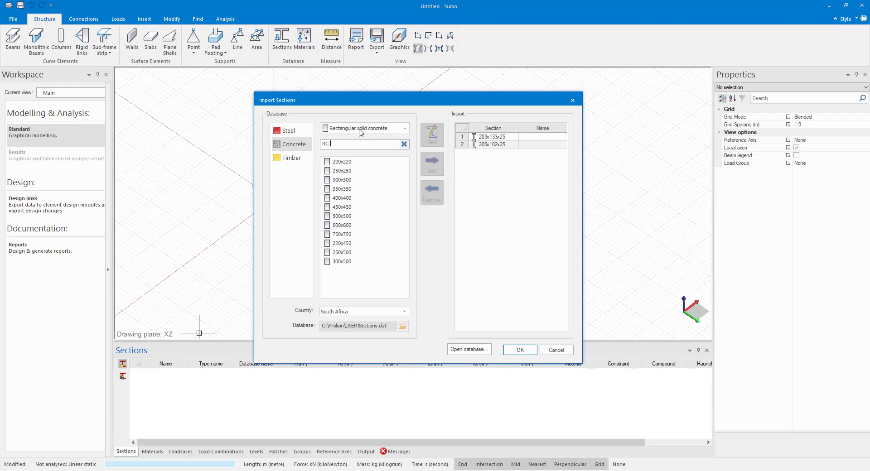
left_click(344, 172)
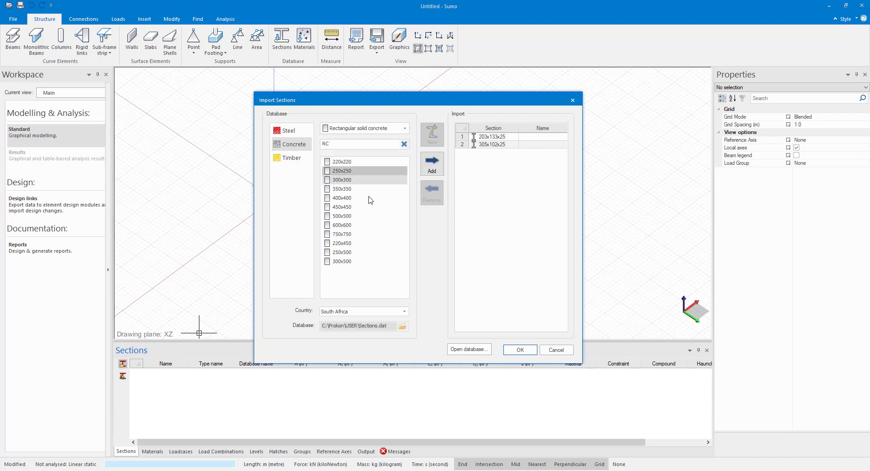
left_click(434, 163)
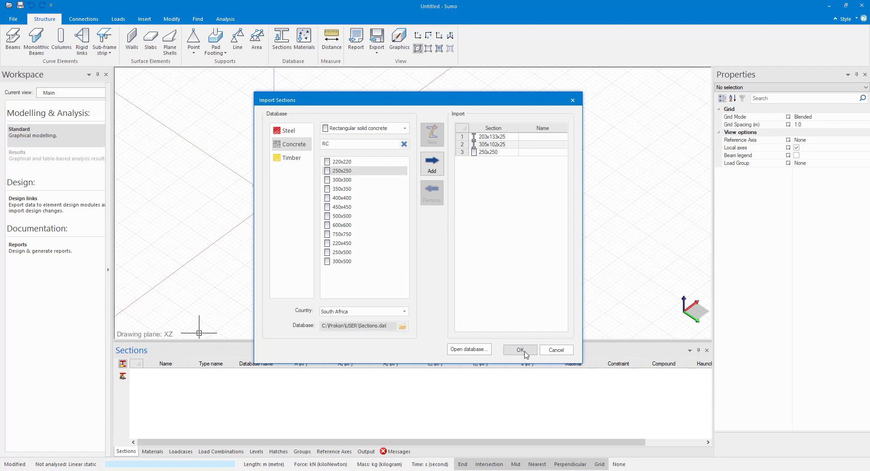
left_click(520, 350)
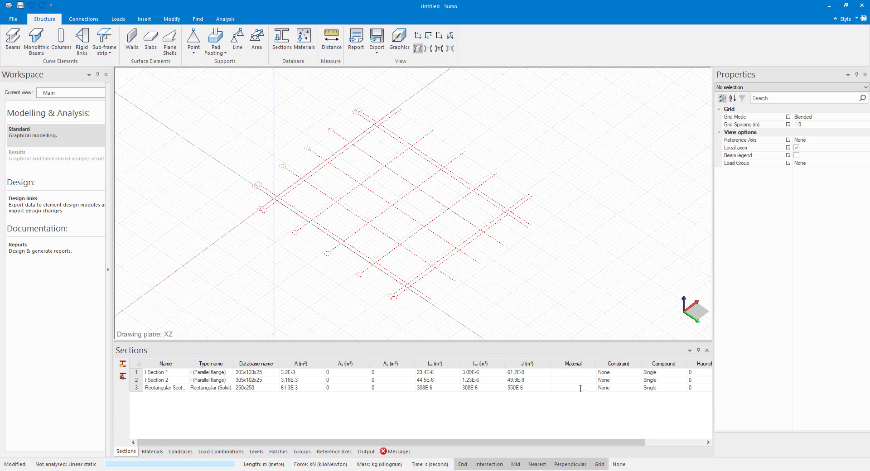
From the Materials table, start Import Materials and add S355JR steel.
left_click(152, 452)
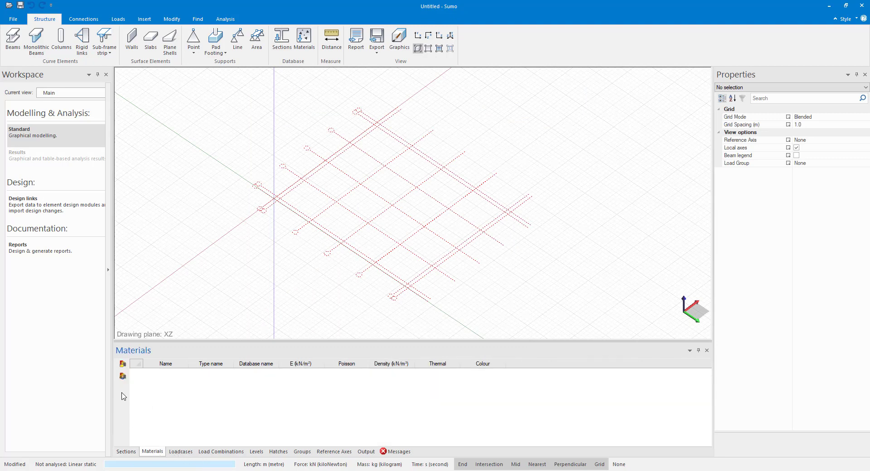
left_click(123, 363)
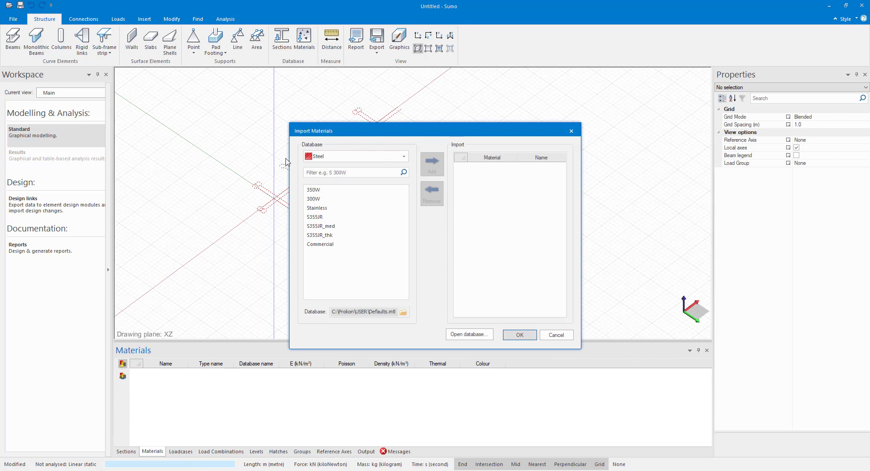
left_click(314, 217)
left_click(432, 165)
Add 30 MPa concrete, import both materials and return to the Sections table.
left_click(389, 157)
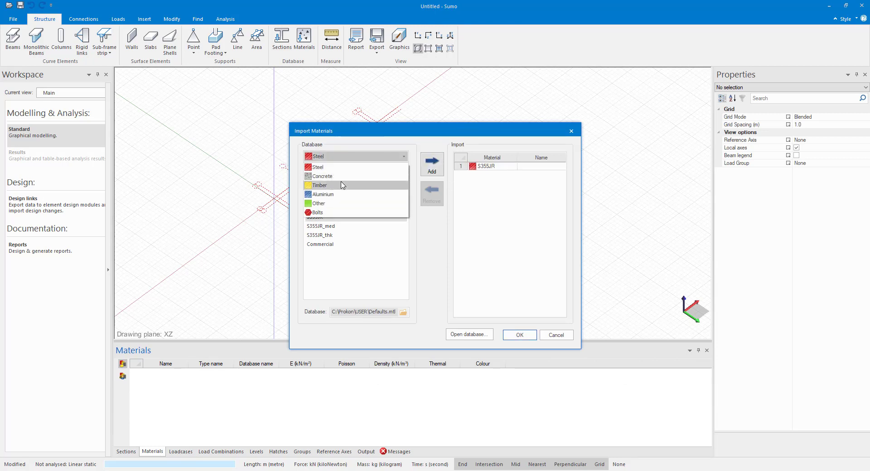
left_click(324, 179)
left_click(322, 199)
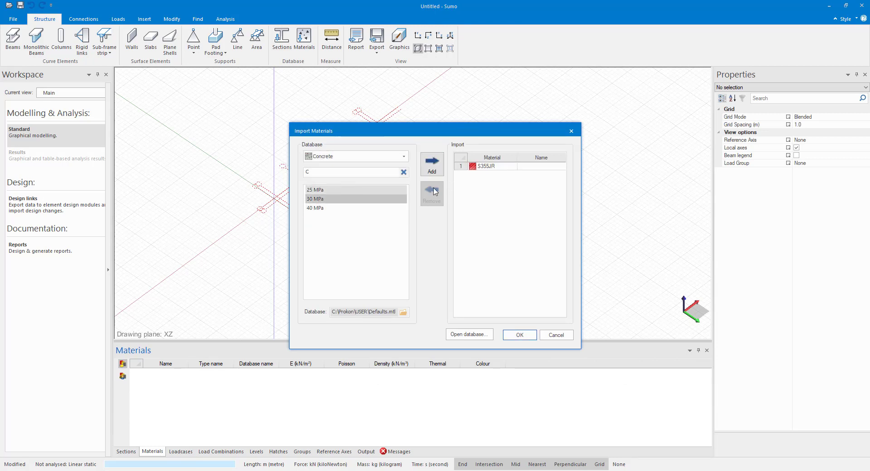
left_click(431, 163)
left_click(519, 336)
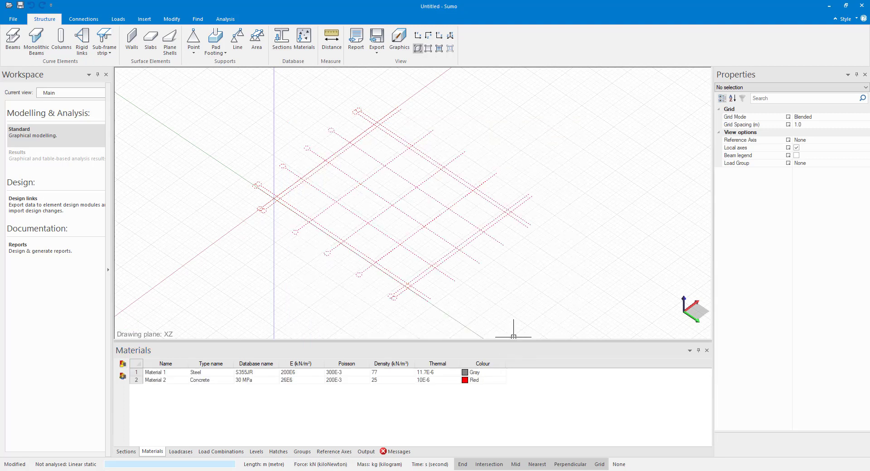
left_click(126, 451)
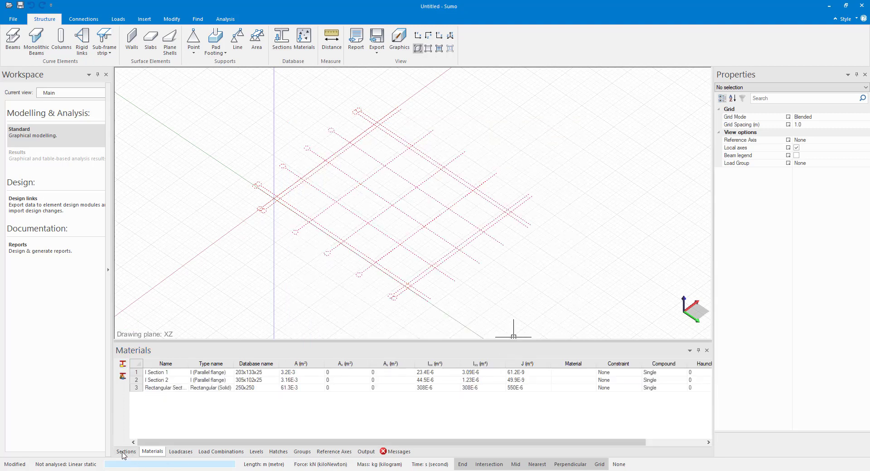
Assign S355JR steel to the I-sections in rows 1 and 2 of the Sections table.
left_click(583, 373)
left_click(592, 372)
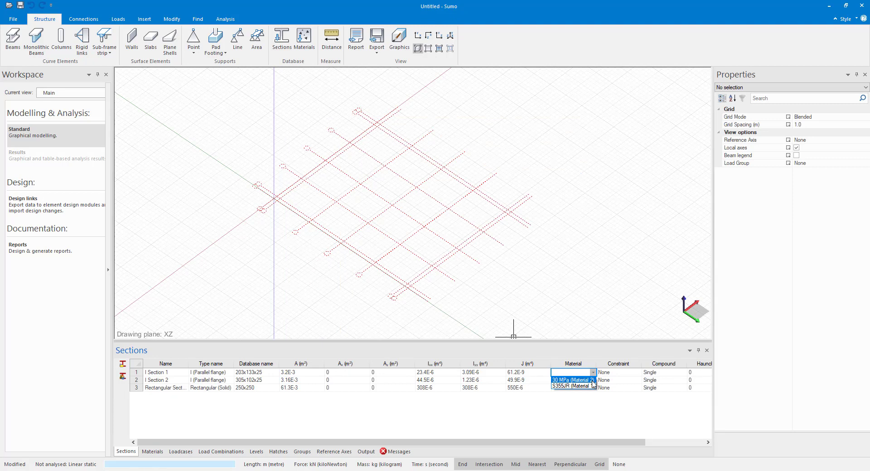
left_click(588, 386)
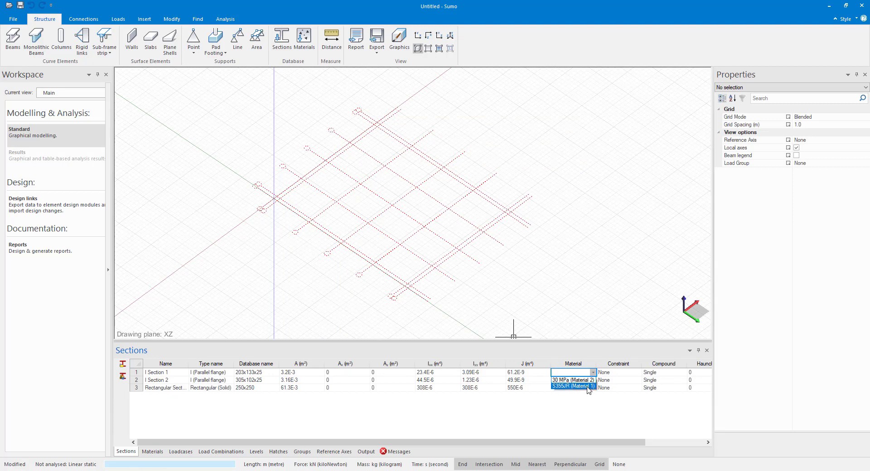
left_click(593, 383)
left_click(593, 383)
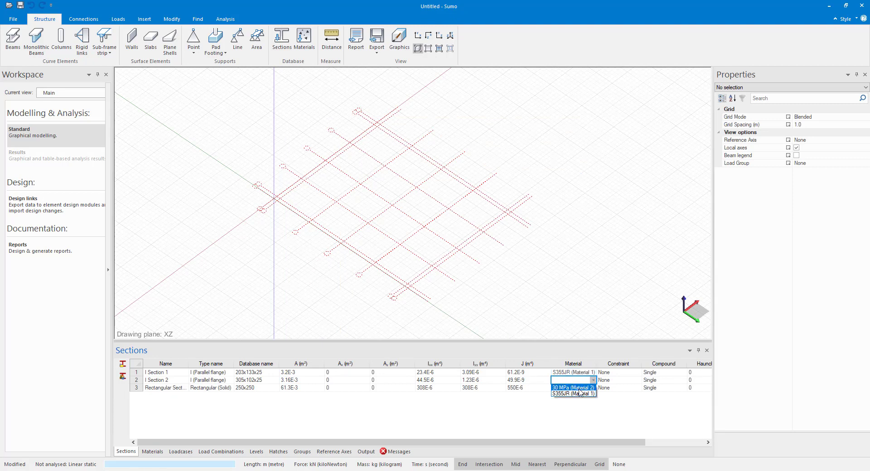
left_click(577, 394)
Assign 30 MPa concrete to the 250x250 rectangular section in row 3.
left_click(570, 388)
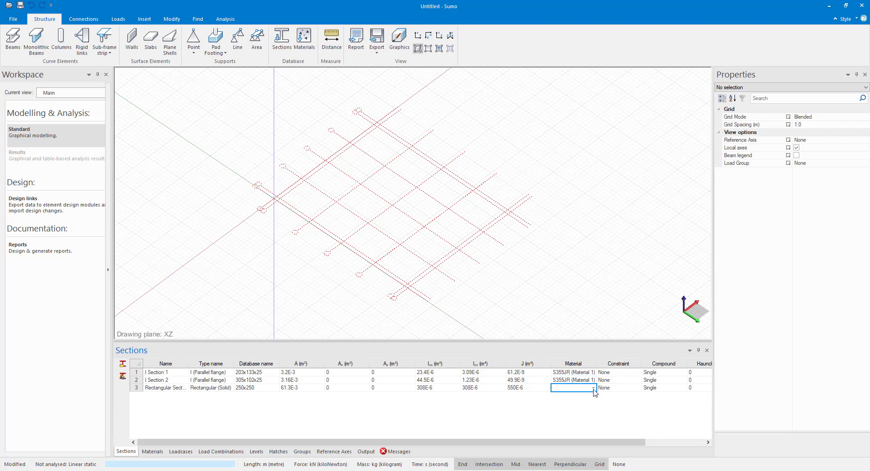
left_click(594, 388)
left_click(573, 395)
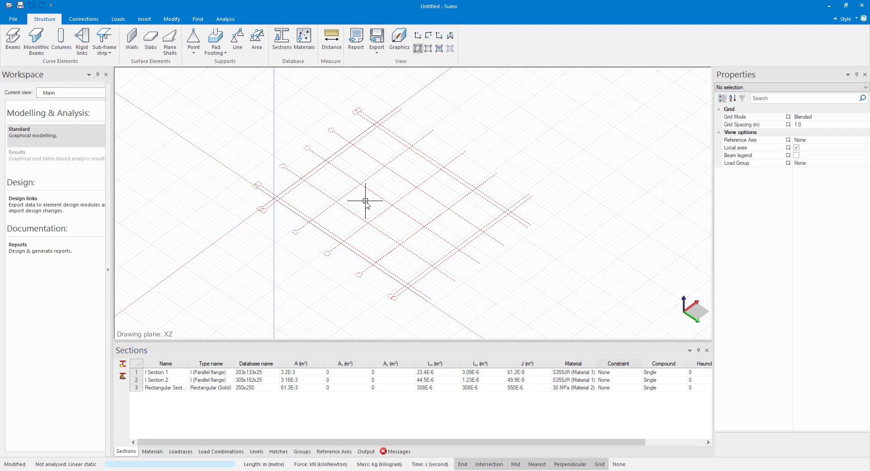